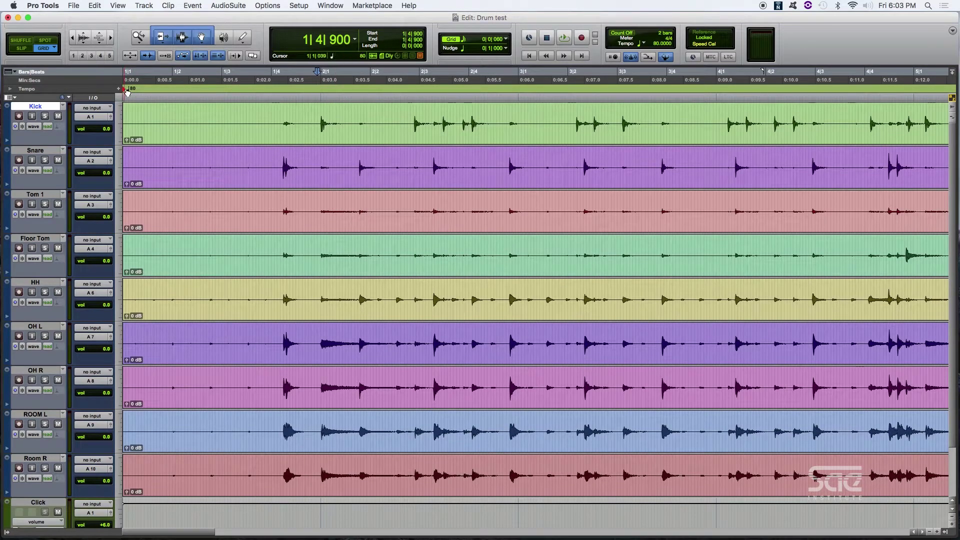
- Zoom in on bar 2's downbeat on the Kick track to check the kick hit against the grid
left_click(321, 118)
key("super+bracketright")
key("super+bracketright")
key("super+bracketright")
key("super+bracketright")
left_click(495, 111)
key("super+bracketright")
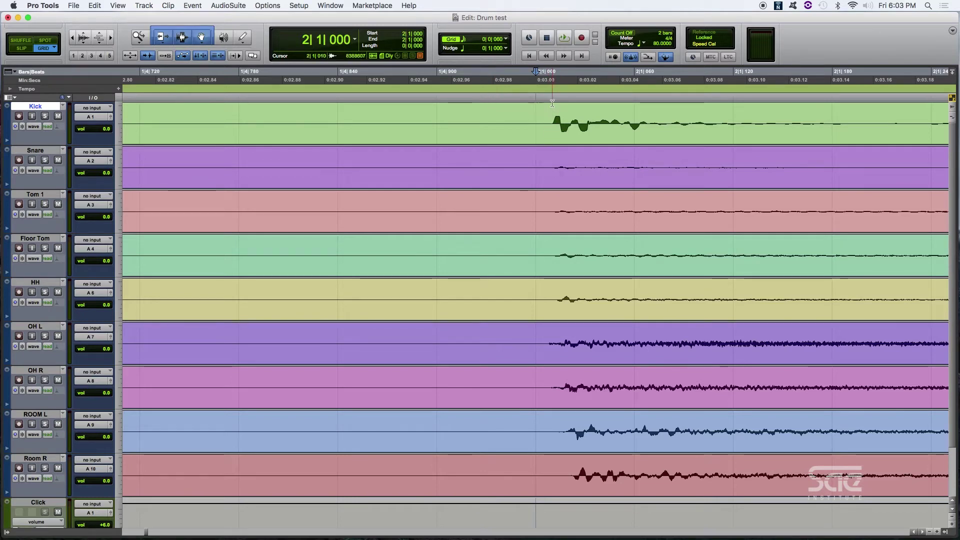
left_click(534, 121)
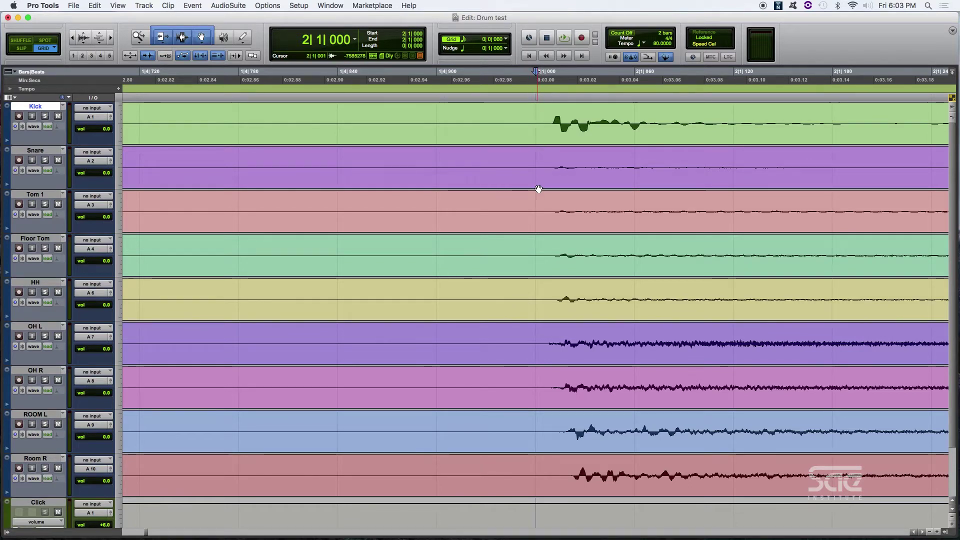
- Zoom out to bars 1-3, then zoom in on the Snare hit at 2|3|300
key("super+bracketleft")
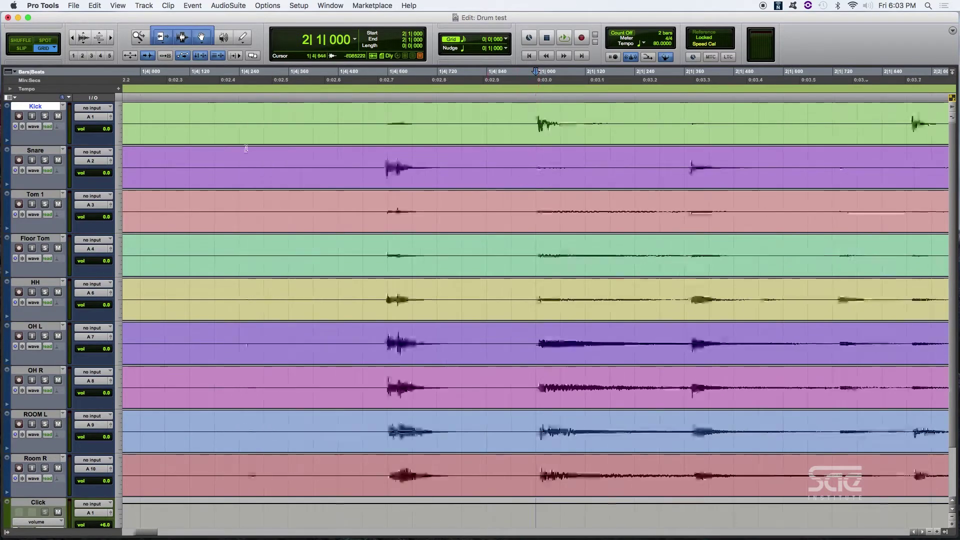
key("super+bracketleft")
key("super+bracketleft")
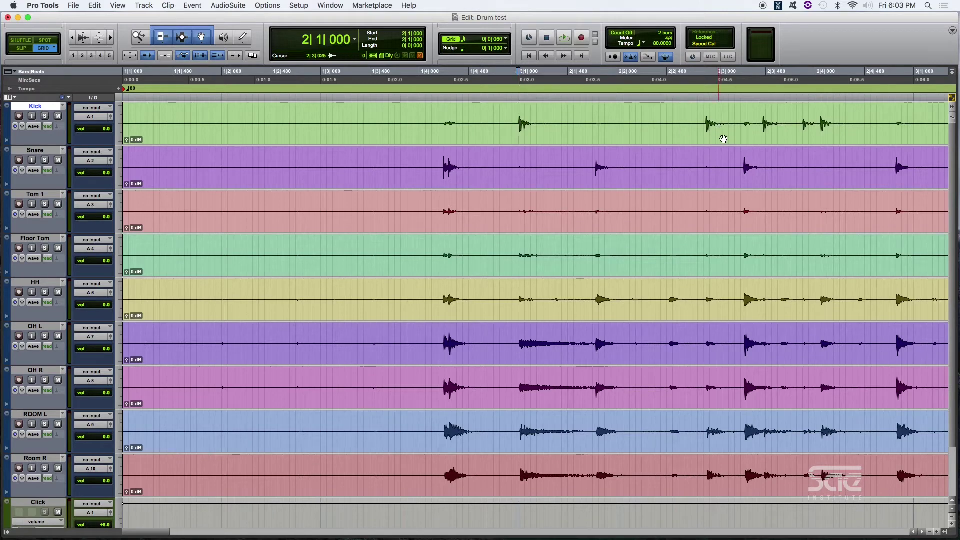
left_click(747, 157)
key("super+bracketright")
key("super+bracketright")
key("super+bracketright")
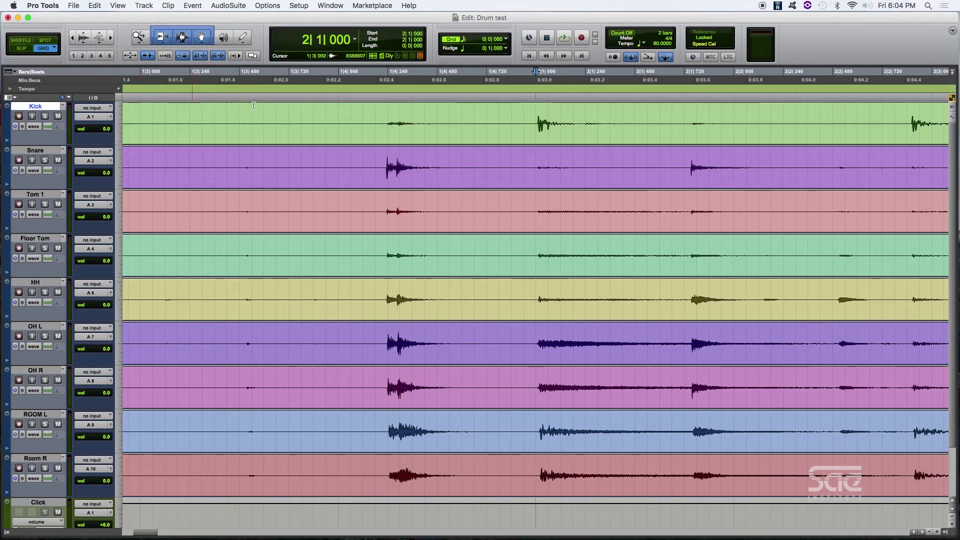
- Zoom in and out around bar 2 to inspect the first Snare hit closely
key("super+bracketright")
key("super+bracketright")
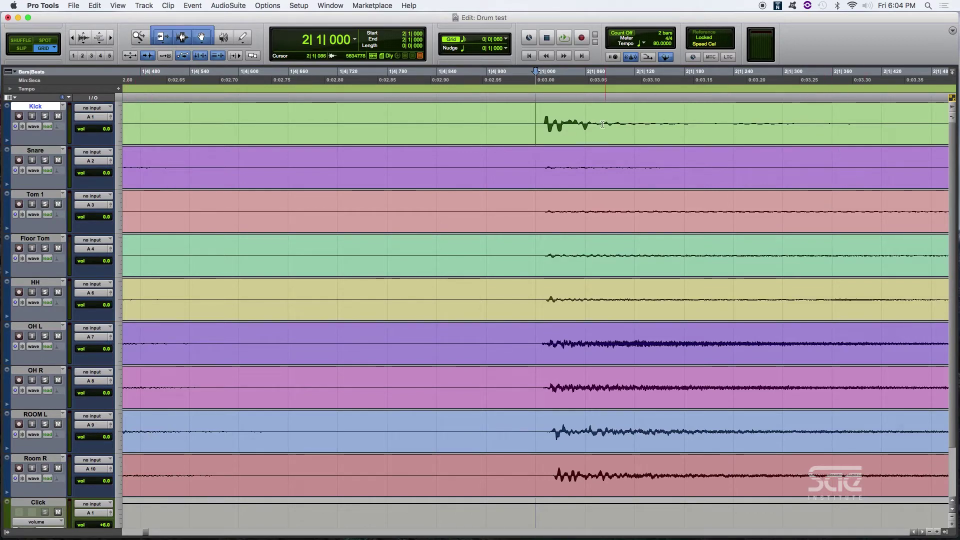
key("super+bracketleft")
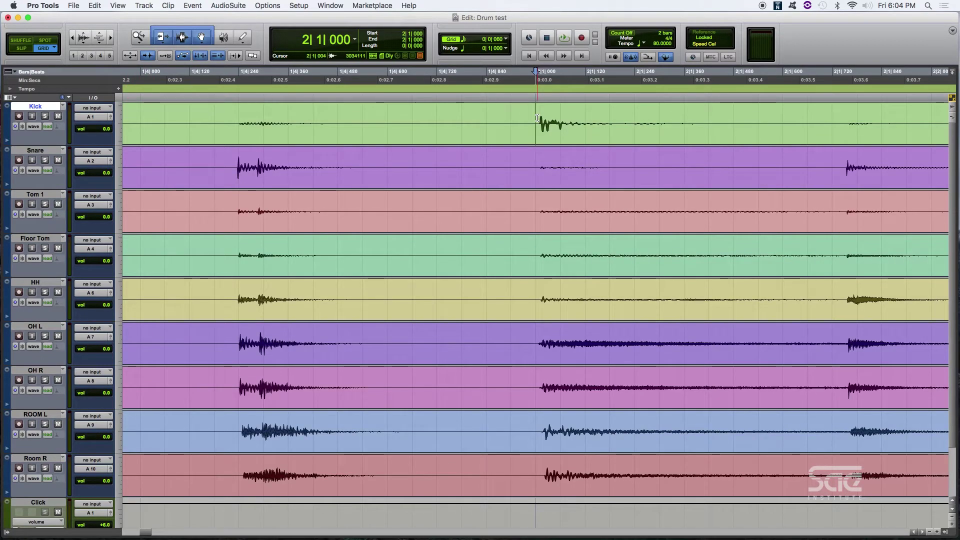
key("super+bracketright")
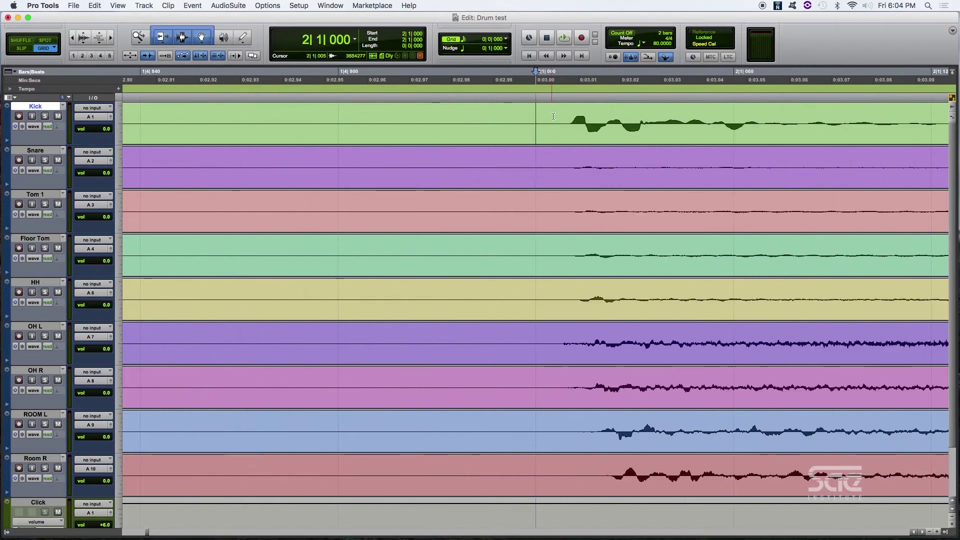
left_click(233, 161)
key("super+bracketright")
key("super+bracketright")
key("super+bracketright")
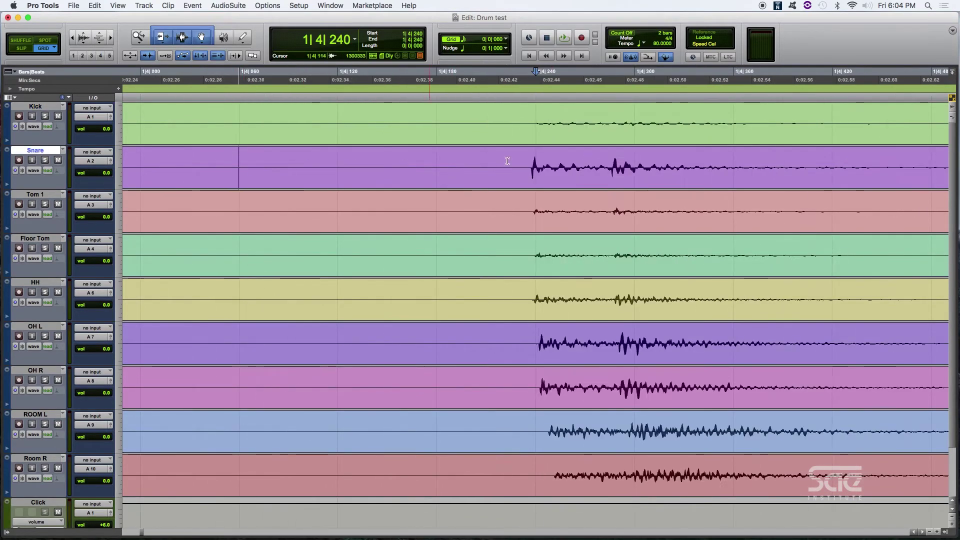
key("super+bracketleft")
key("super+bracketleft")
key("super+bracketleft")
key("super+bracketleft")
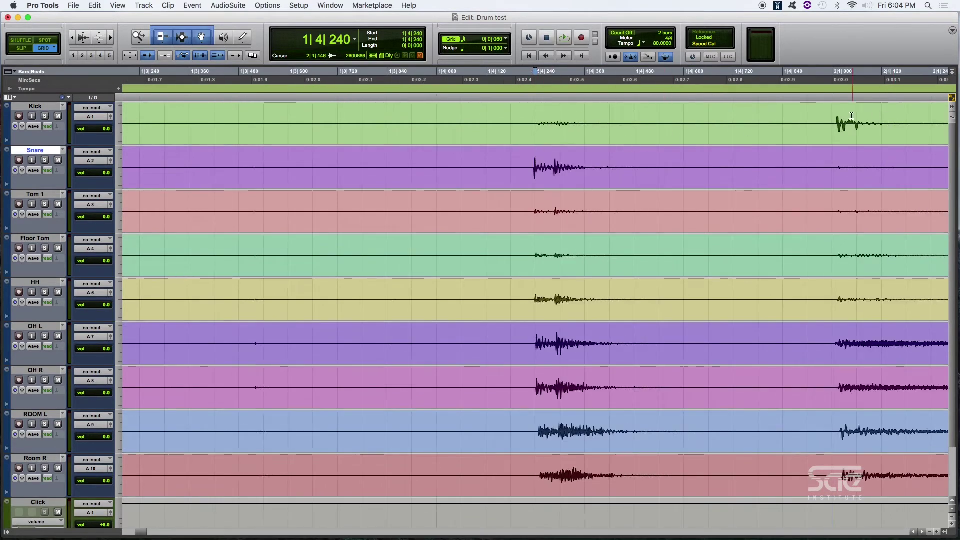
- Zoom closely on the Kick at 2|1|000, showing its hit lands just after the downbeat
left_click(851, 116)
key("super+bracketright")
key("super+bracketright")
key("super+bracketright")
key("super+bracketleft")
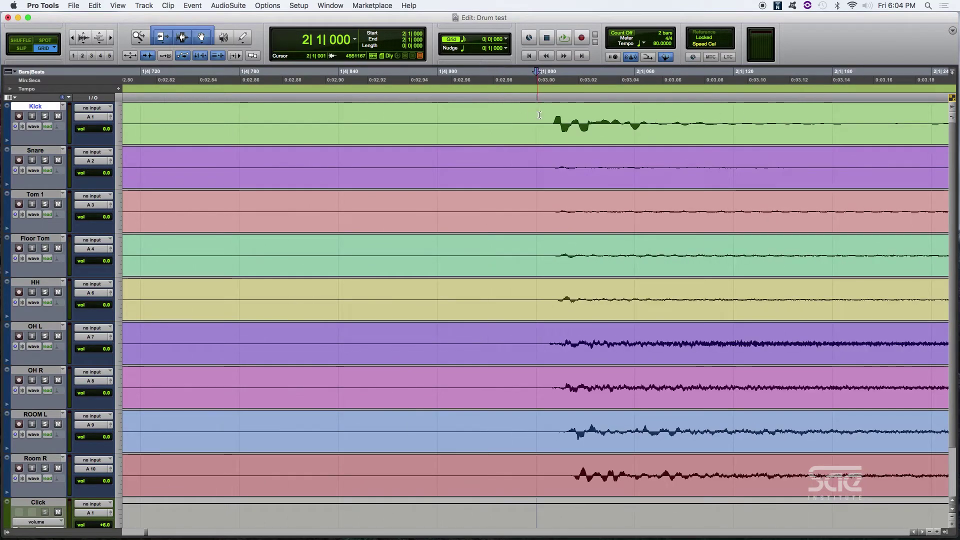
key("super+bracketleft")
key("super+bracketleft")
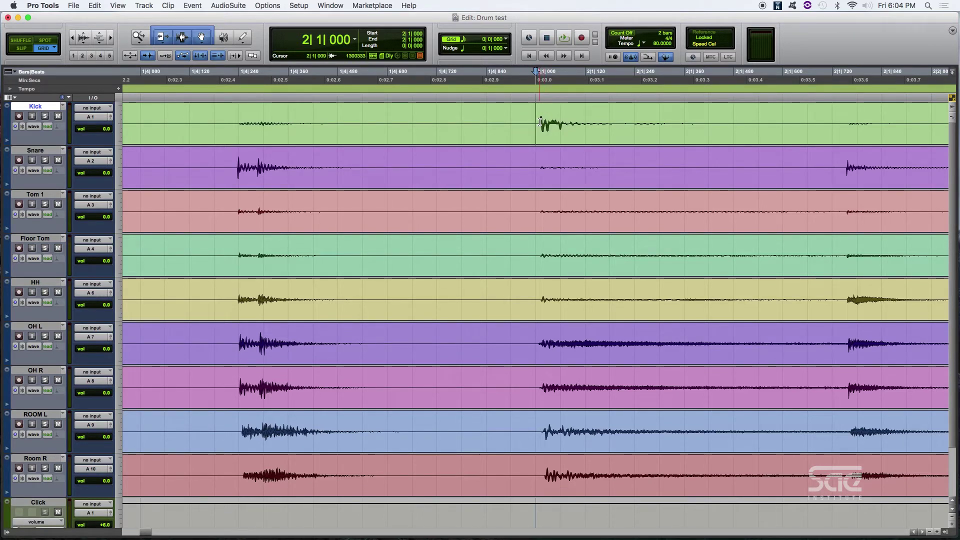
key("super+bracketright")
key("super+bracketright")
key("super+bracketright")
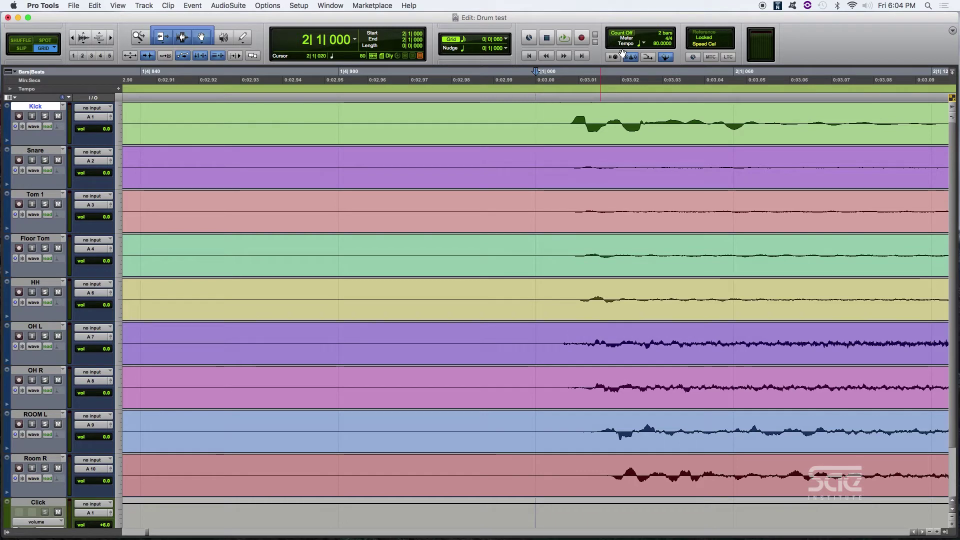
- Bring up the Transport window and zoom out to show twelve seconds of the performance
key("super+KP_1")
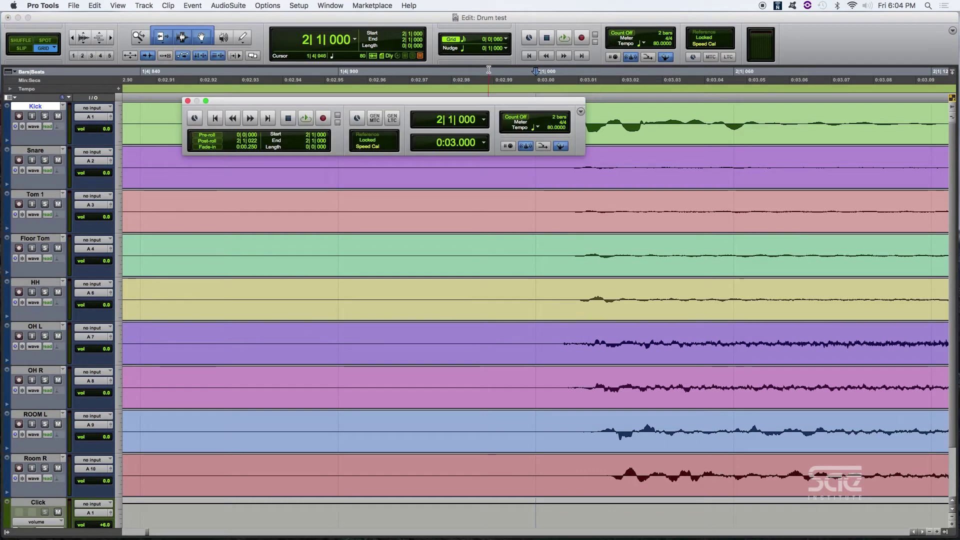
left_click_drag(466, 107, 469, 124)
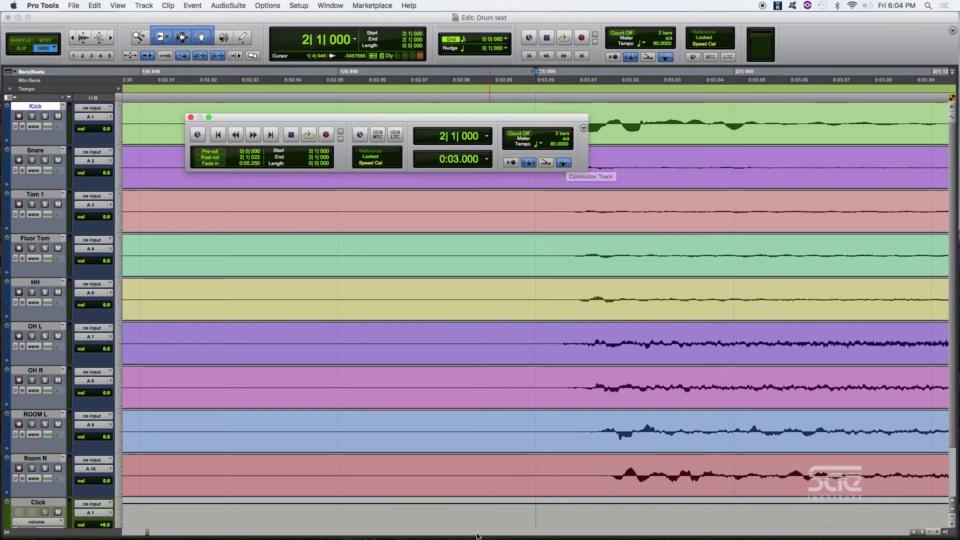
key("super+bracketleft")
key("super+bracketleft")
key("super+bracketleft")
key("super+bracketleft")
key("super+bracketleft")
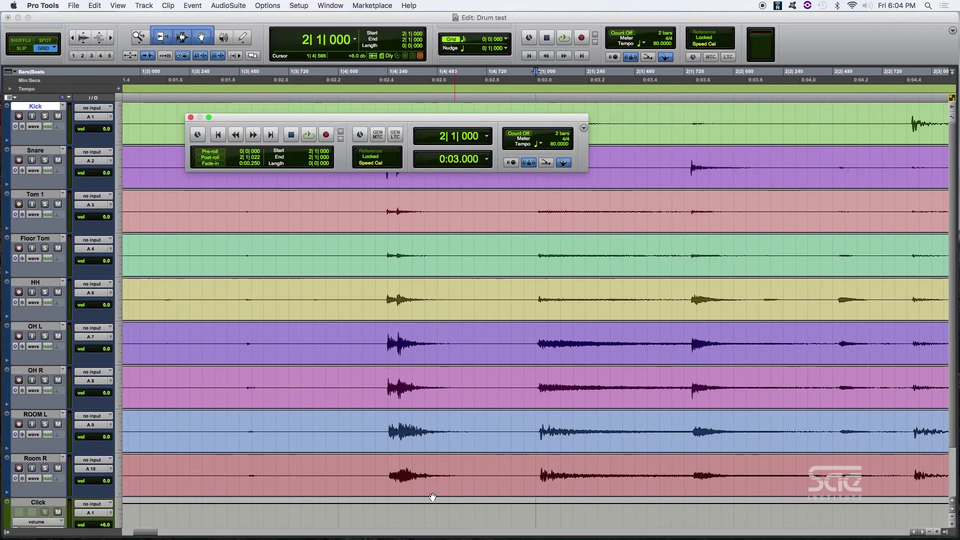
key("super+bracketleft")
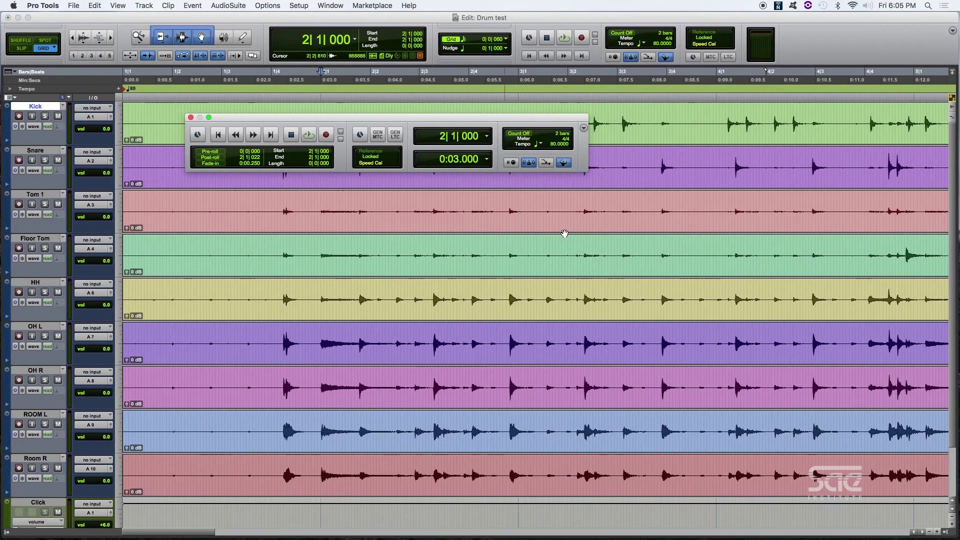
- Switch briefly to a manual 120 BPM tempo, then back to the 80 BPM conductor tempo
left_click(563, 163)
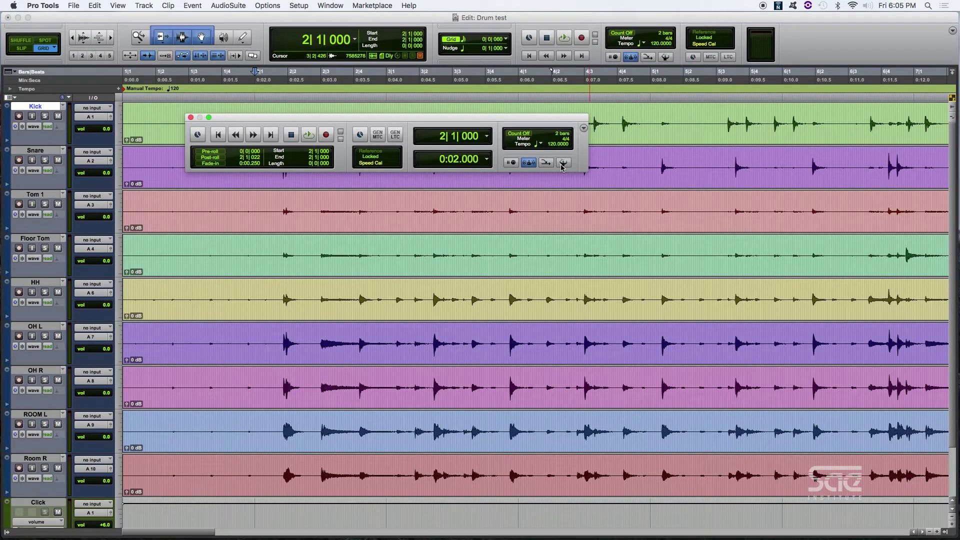
left_click(563, 163)
left_click(190, 118)
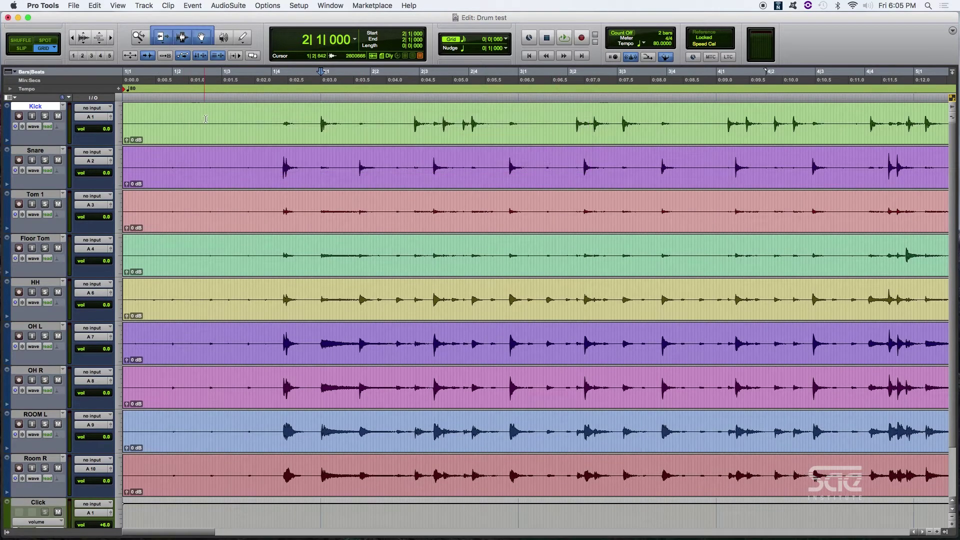
left_click(312, 116)
- Zoom in on bar 2, snap to the first kick transient at 2|1|011 and start a bar/beat marker
left_click(322, 120)
key("super+bracketright")
key("super+bracketright")
key("super+bracketright")
key("super+bracketright")
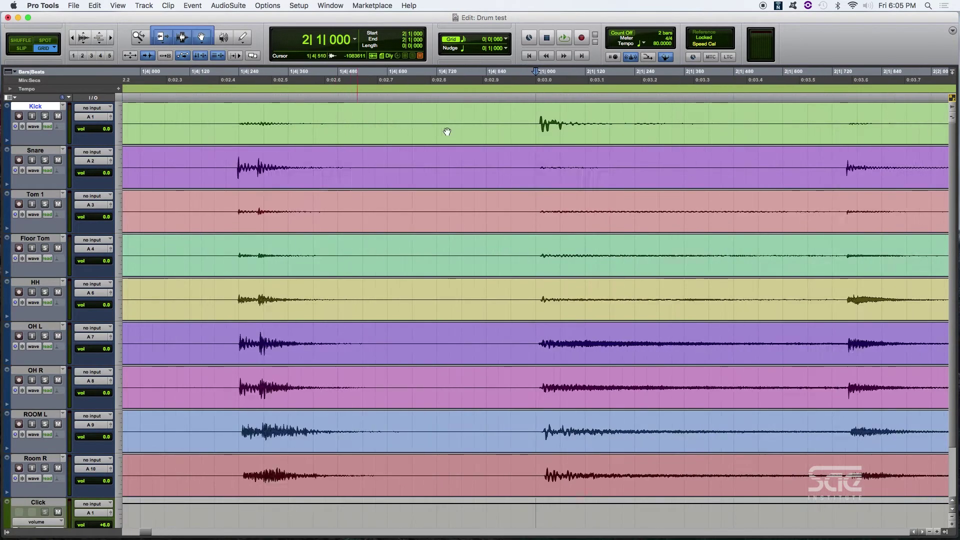
key("super+bracketright")
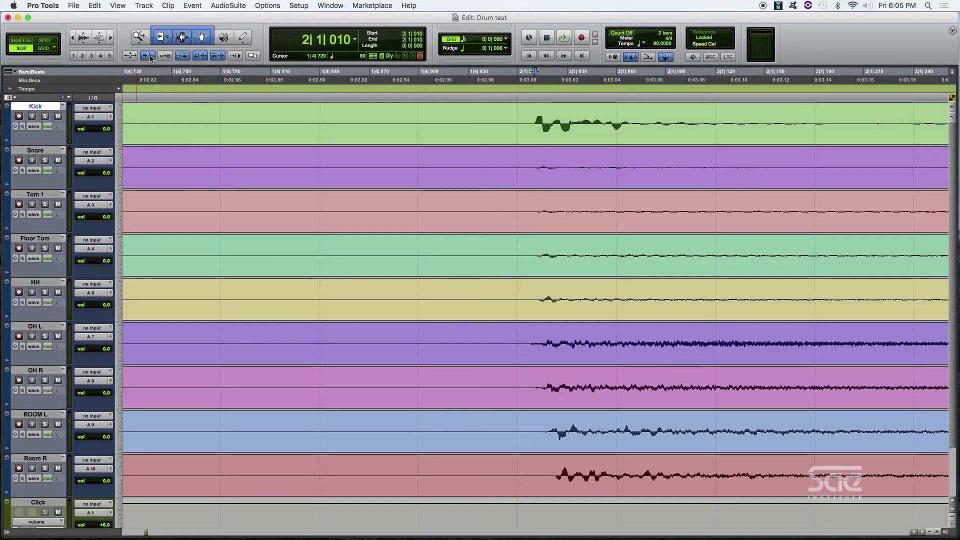
left_click(512, 119)
left_click(509, 118)
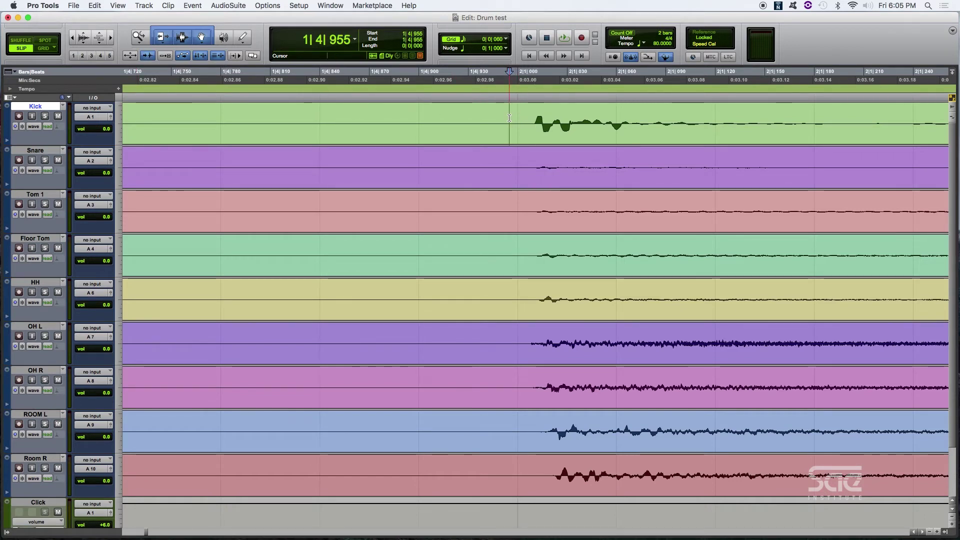
key("Tab")
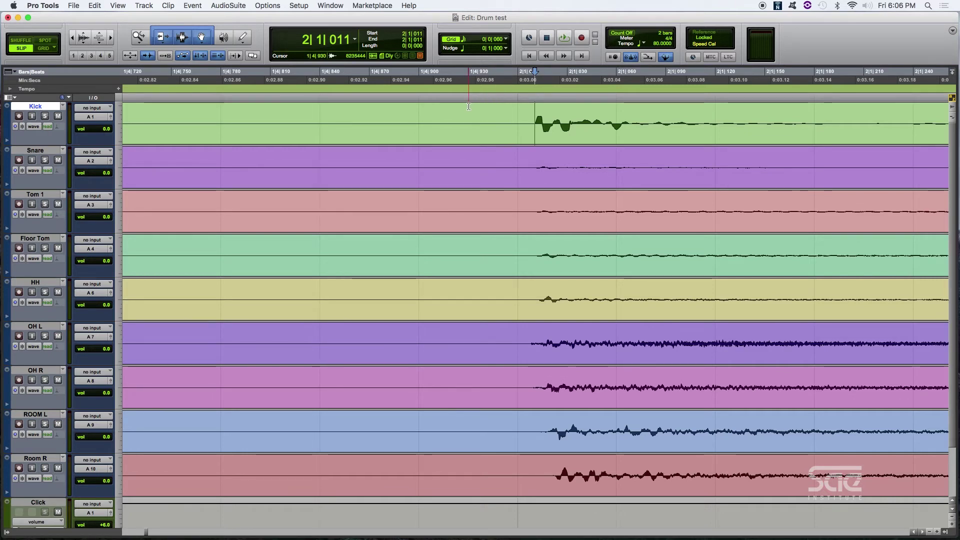
key("super+i")
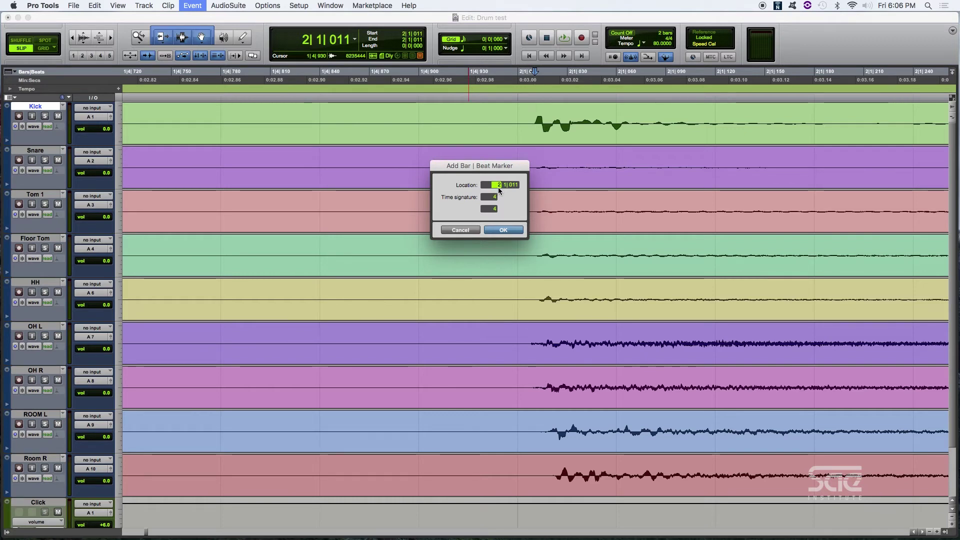
- Anchor the marker at 2|1|000 for a tempo of 79.7806 BPM and audition playback
left_click(514, 186)
type("000")
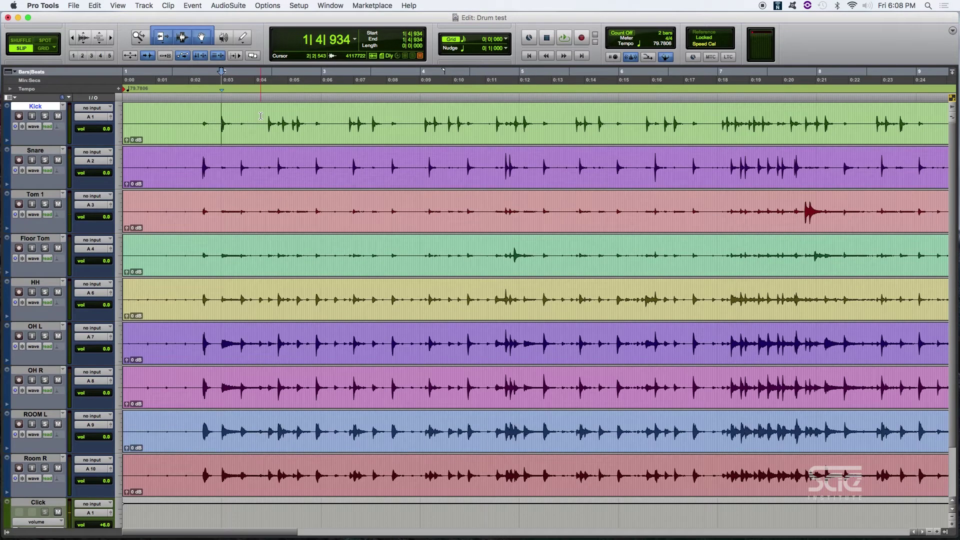
key("space")
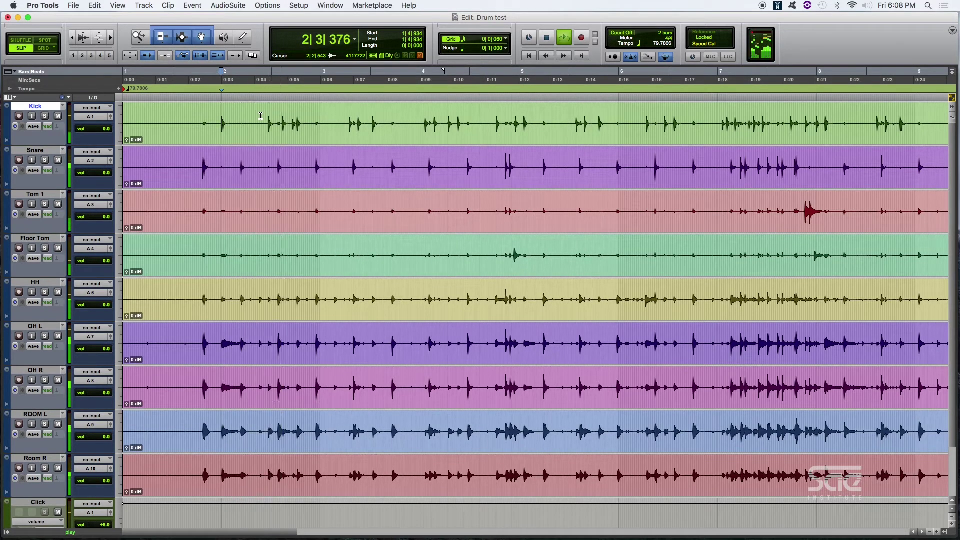
key("space")
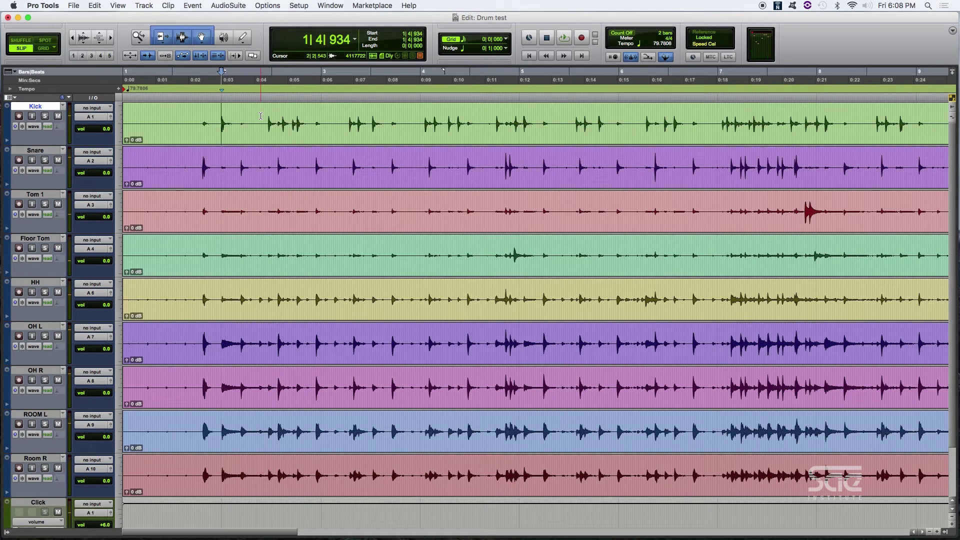
left_click(299, 116)
- Add a bar/beat marker at 3|1|000 on the next kick transient, giving 105.0326 BPM
key("super+bracketright")
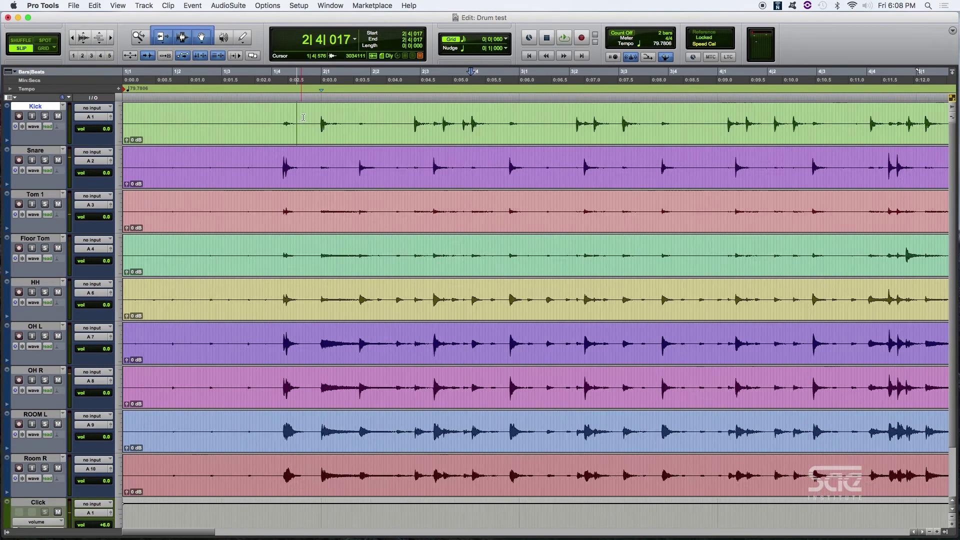
key("super+bracketright")
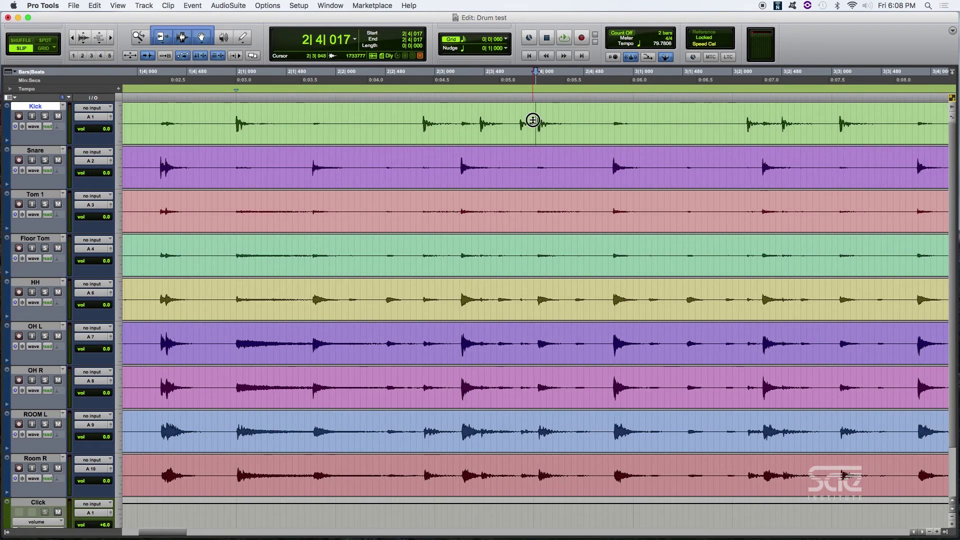
left_click(527, 121)
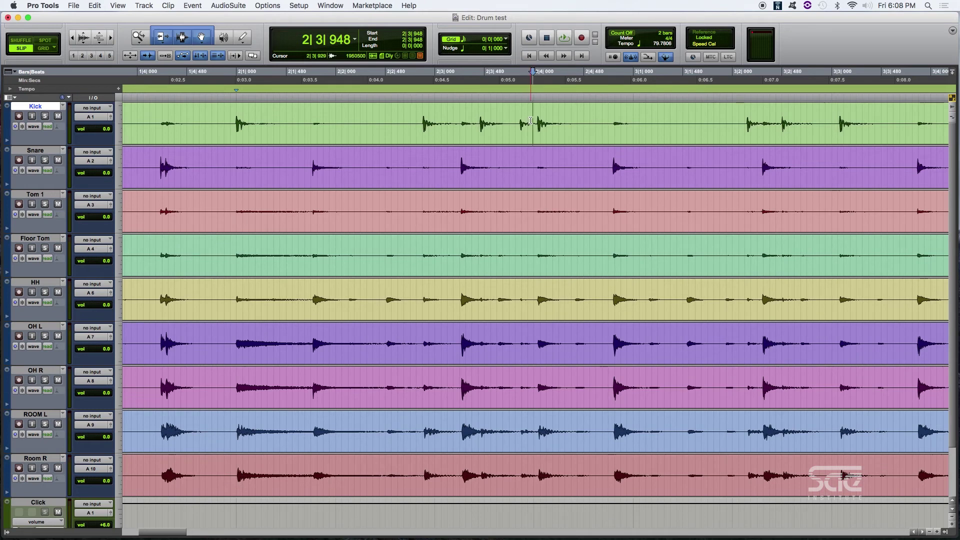
key("Tab")
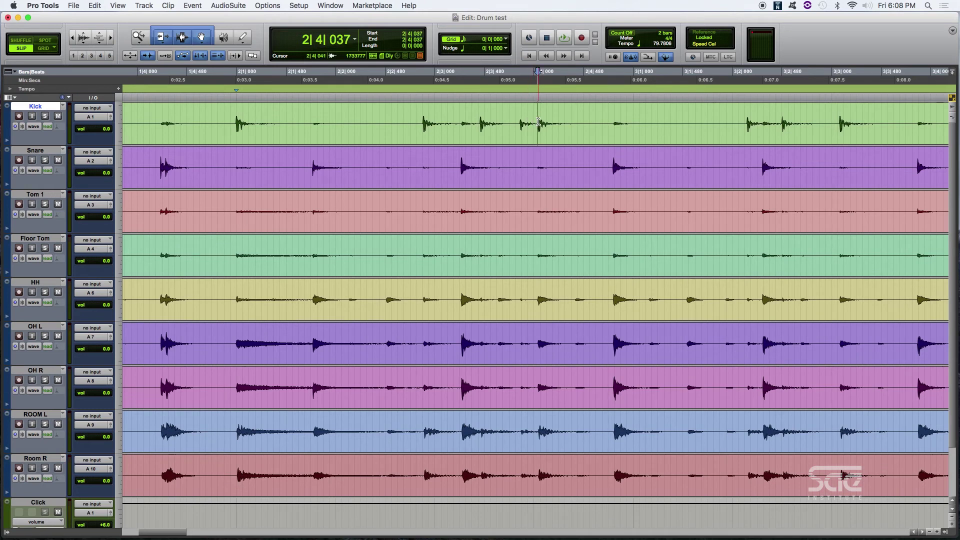
key("super+i")
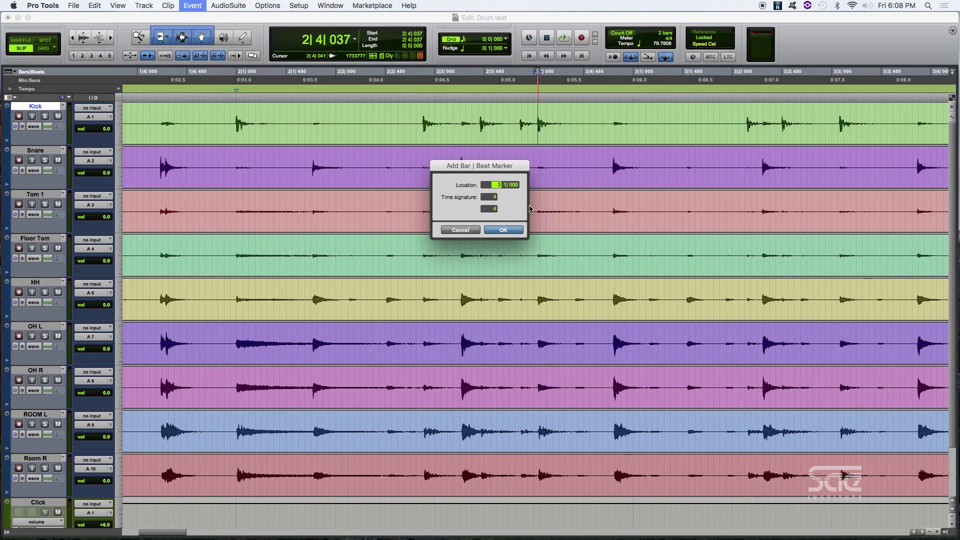
left_click(503, 230)
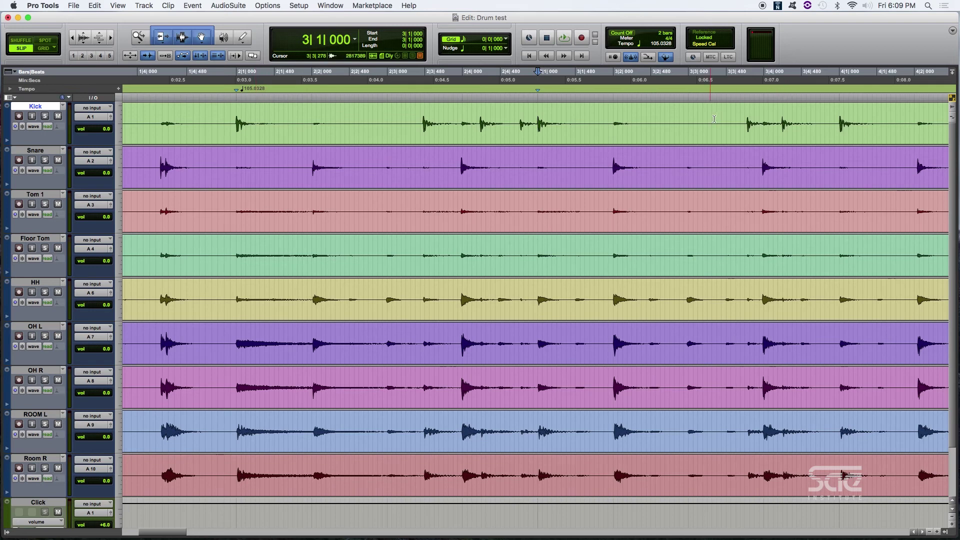
- Add a bar 4 marker on the next kick transient, then undo it after it jumps to 150.94 BPM
left_click(743, 119)
key("Tab")
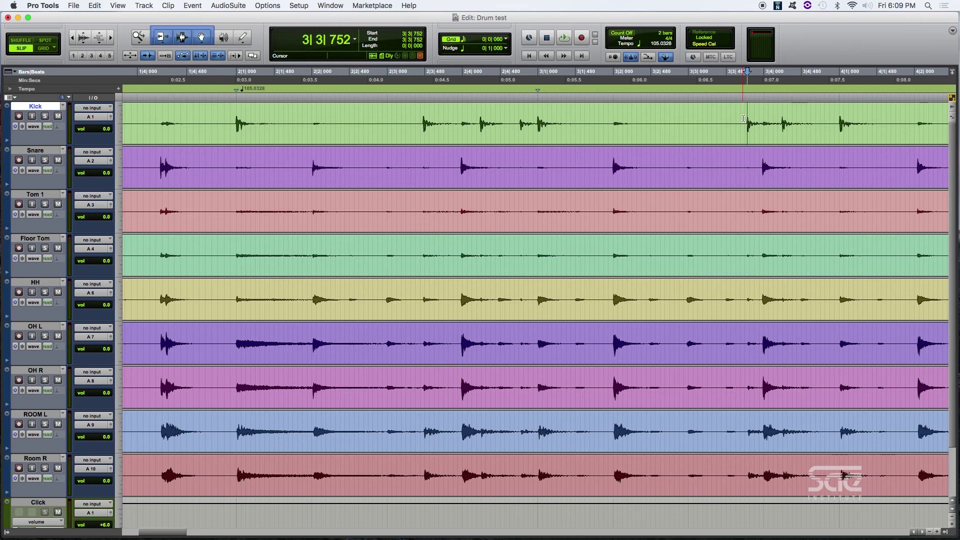
key("super+i")
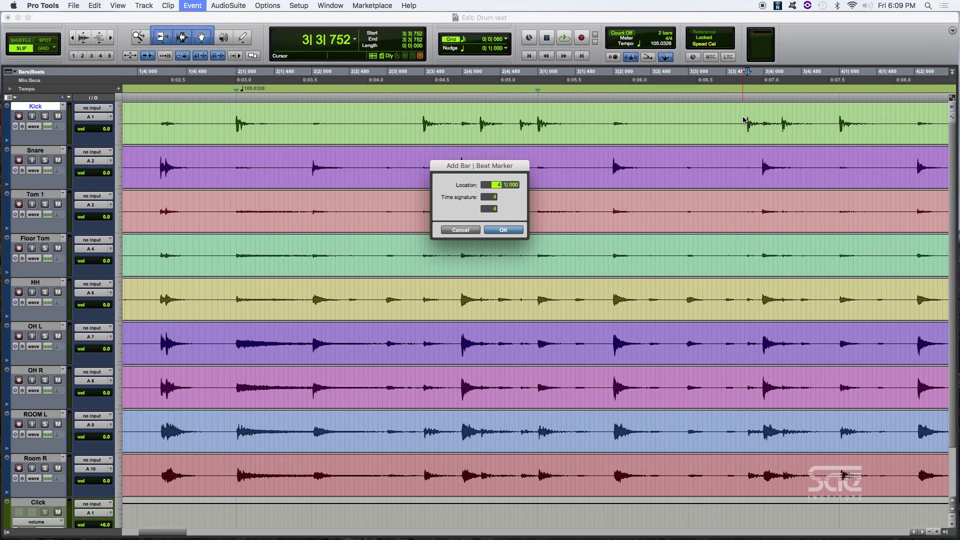
key("Return")
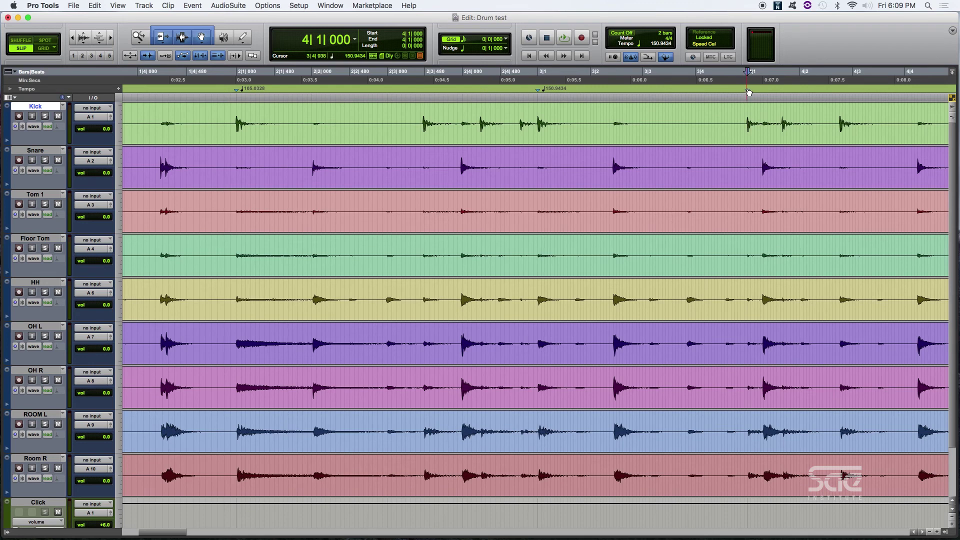
key("super+z")
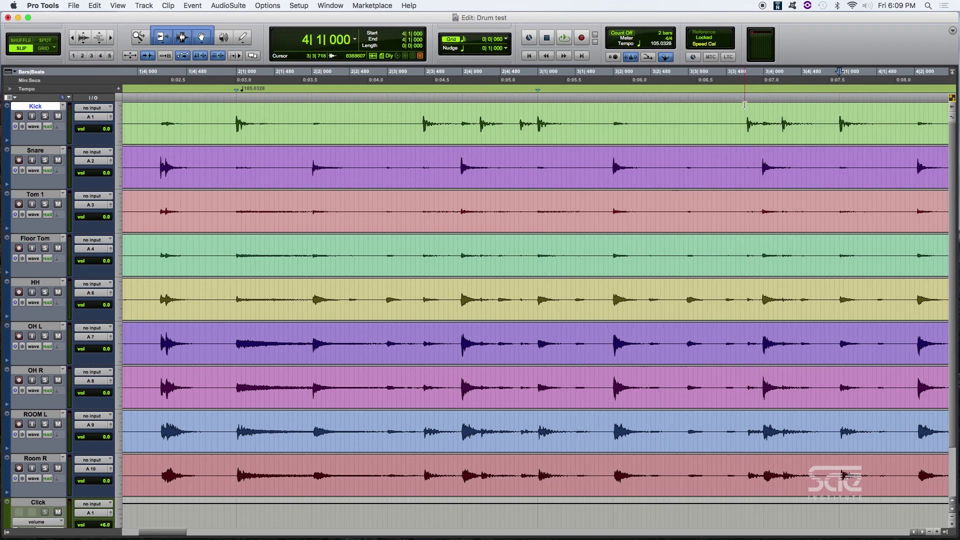
- Play back from before bar 3 to check kick timing, then zoom in on the bar 4 kick hit
left_click(536, 114)
key("space")
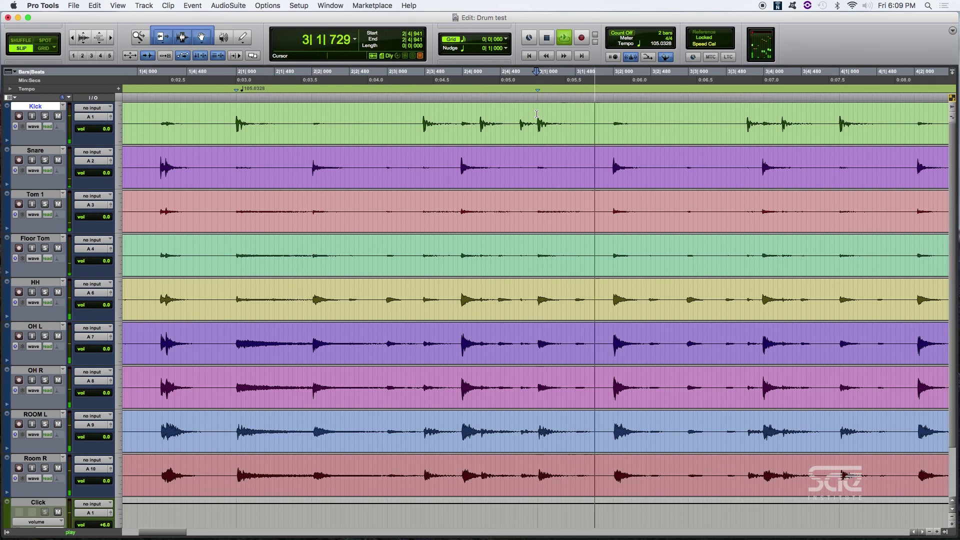
key("space")
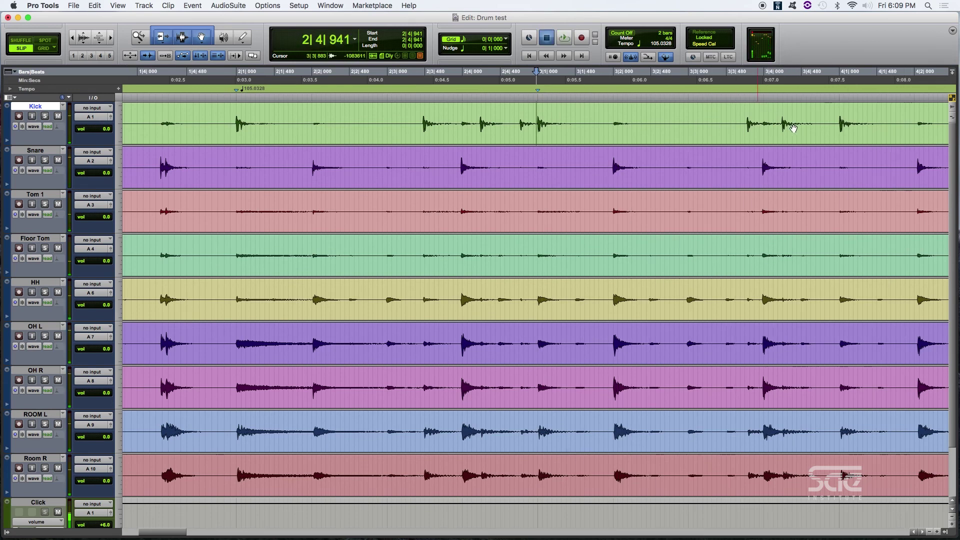
left_click(834, 119)
left_click(839, 119)
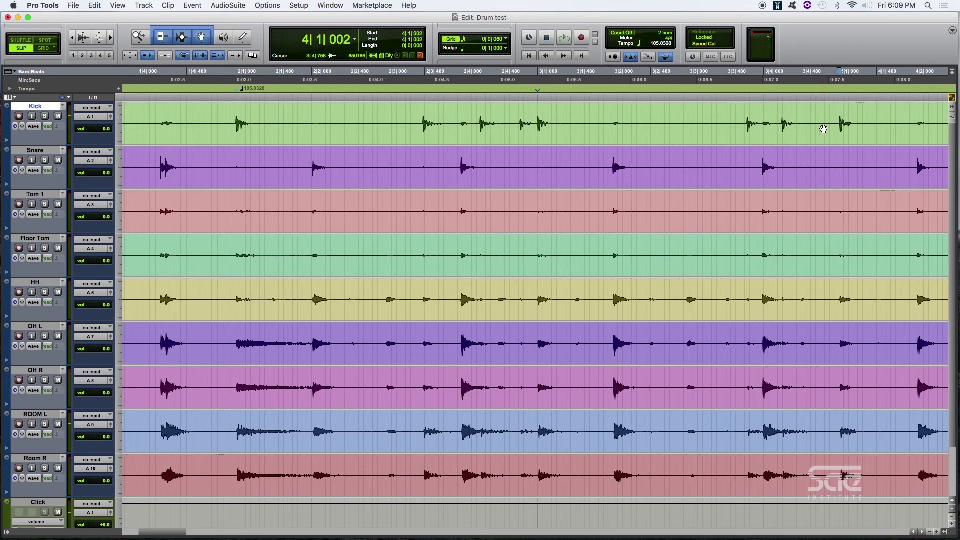
key("super+bracketright")
key("super+bracketright")
key("super+bracketright")
key("super+bracketright")
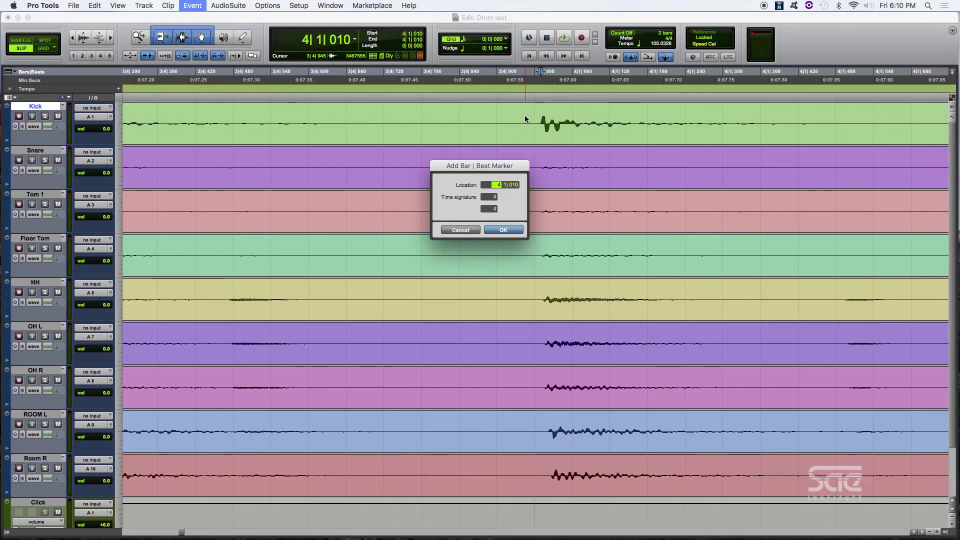
- Set the bar 4 marker to 4|1|000 for 104.7539 BPM, then zoom out to the whole session
key("Right")
key("Right")
type("0")
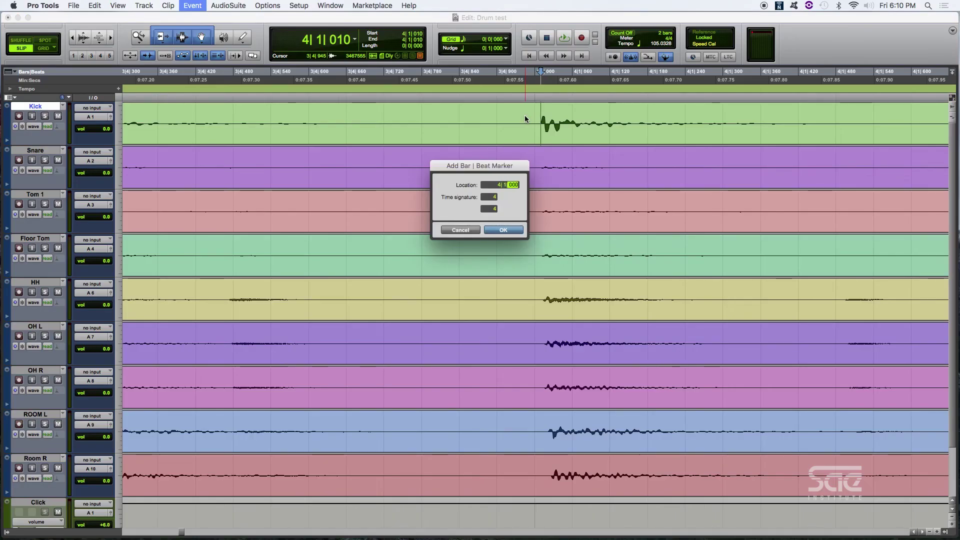
key("Return")
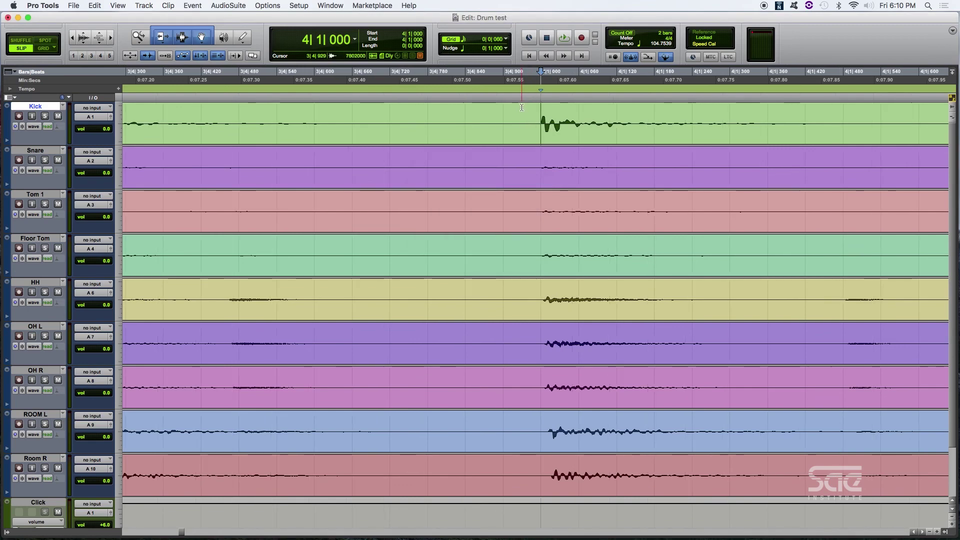
key("super+bracketleft")
key("super+bracketleft")
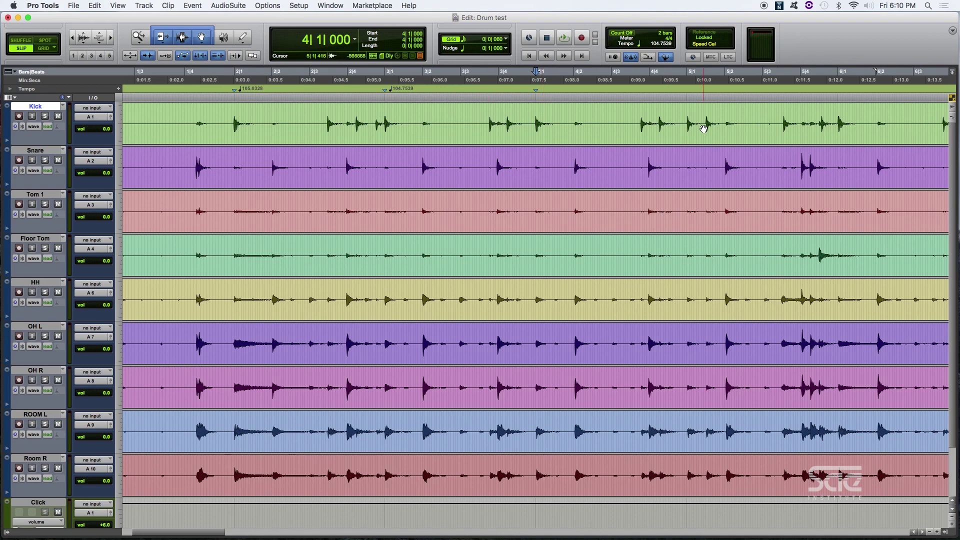
key("super+bracketleft")
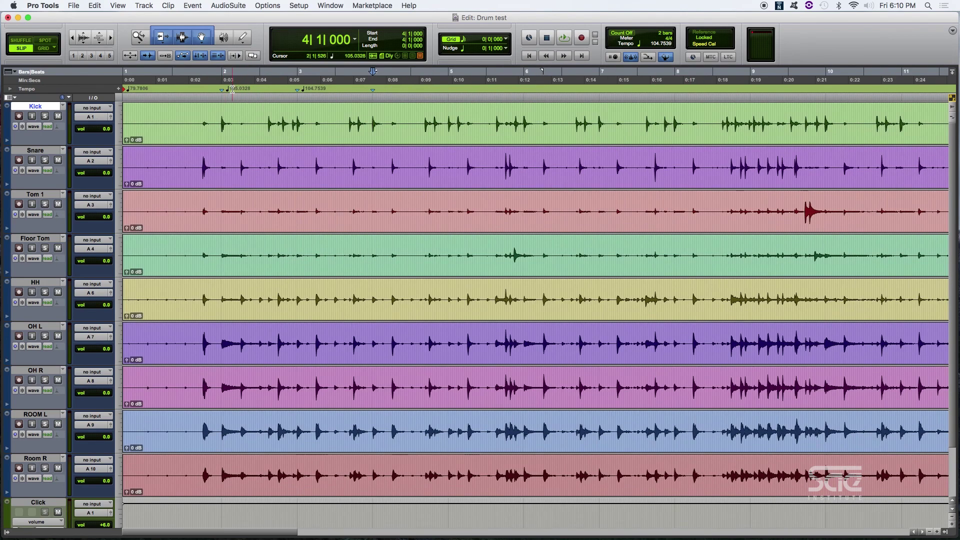